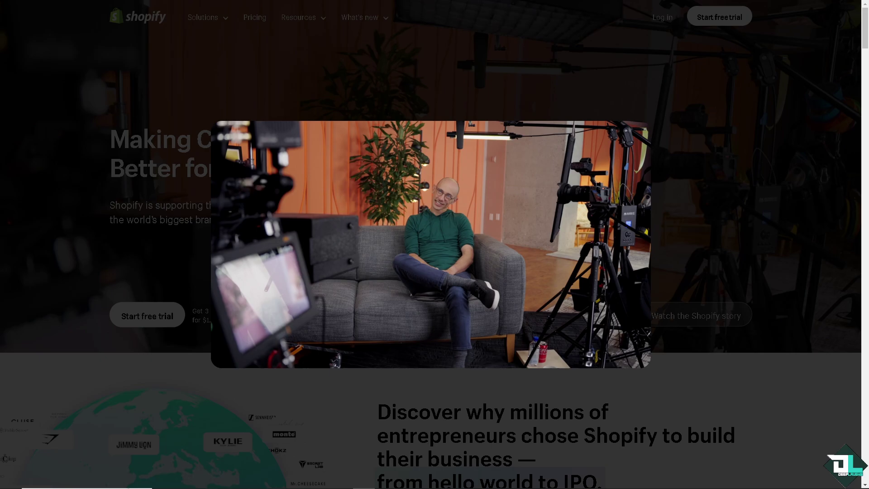
# Step: Dismiss the promotional video overlay to reveal the Shopify homepage
pyautogui.click(129, 380)
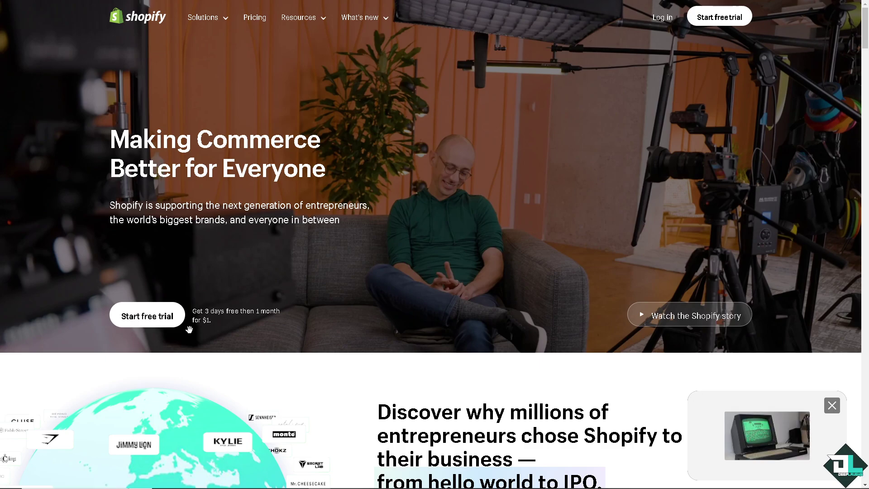
# Step: Start the free trial and skip the business-stage and where-to-sell onboarding questions
pyautogui.click(163, 313)
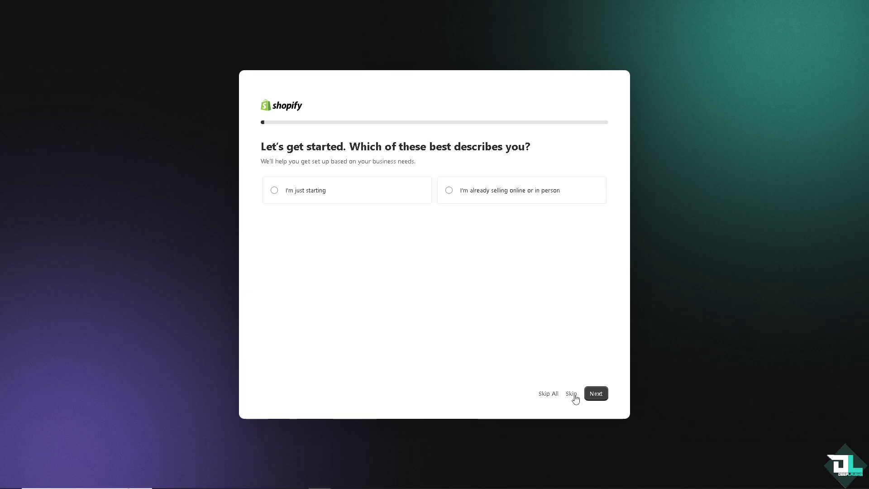
pyautogui.click(572, 394)
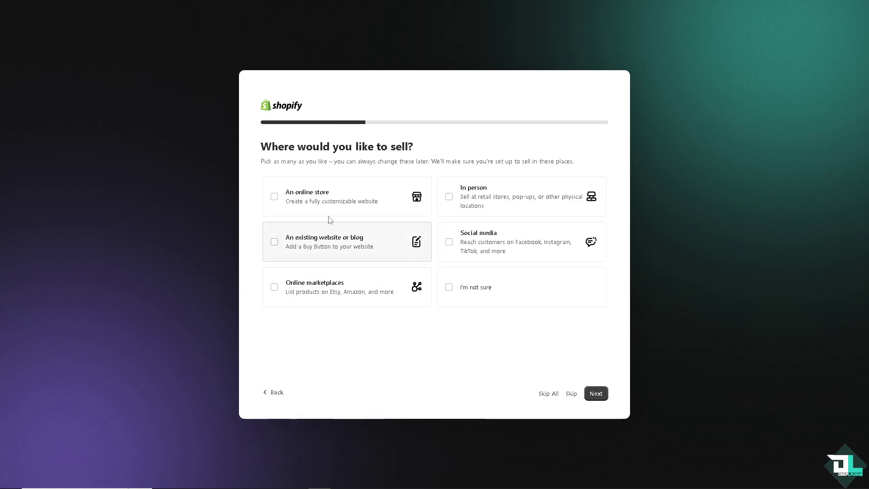
pyautogui.click(572, 394)
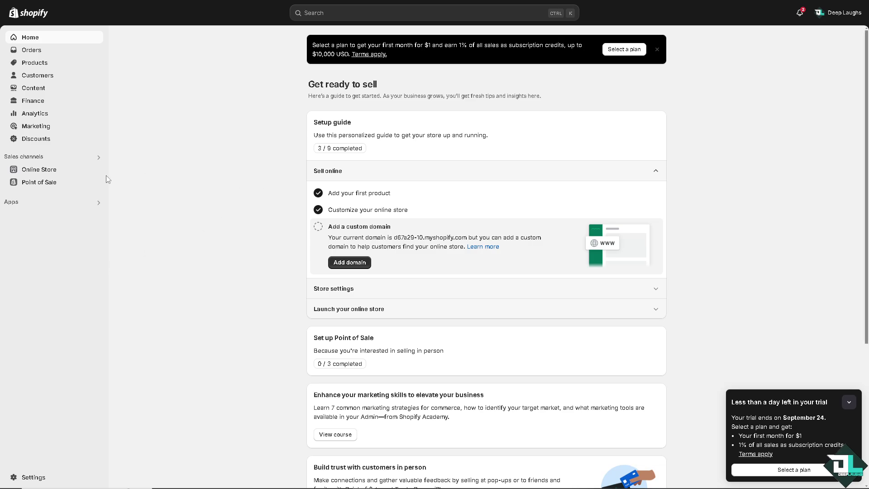
# Step: Go to the Online Store themes and customize the current Dawn theme
pyautogui.click(40, 171)
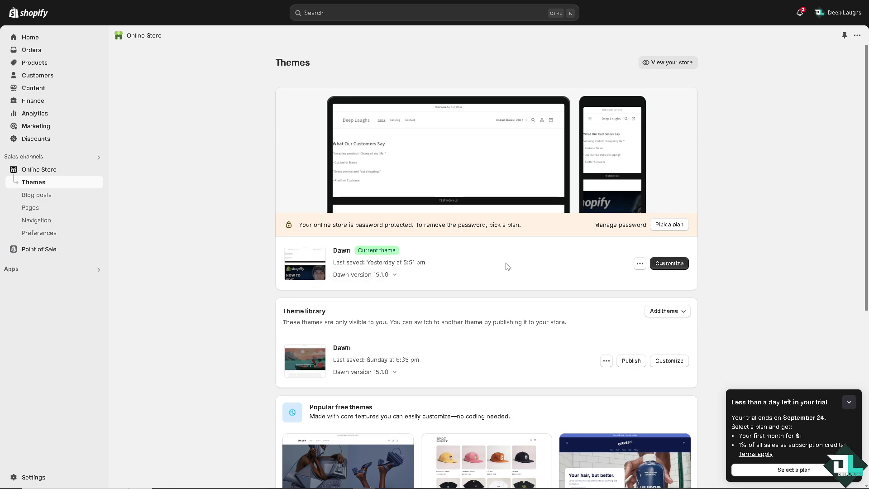
pyautogui.click(670, 267)
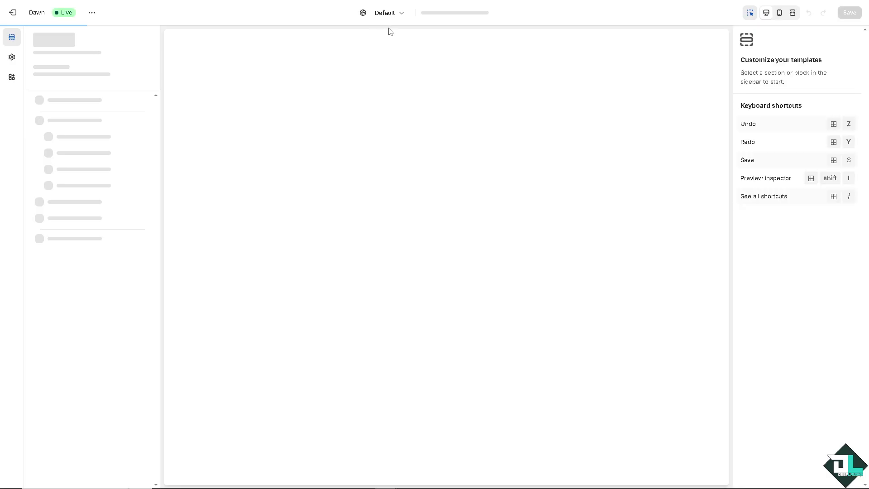
# Step: Switch the editor preview to the Password page template by searching 'Pas'
pyautogui.click(402, 17)
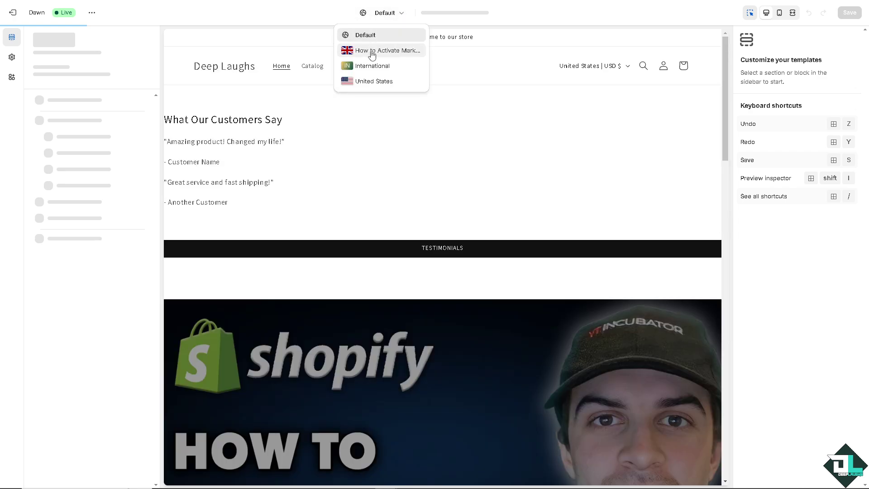
pyautogui.click(476, 37)
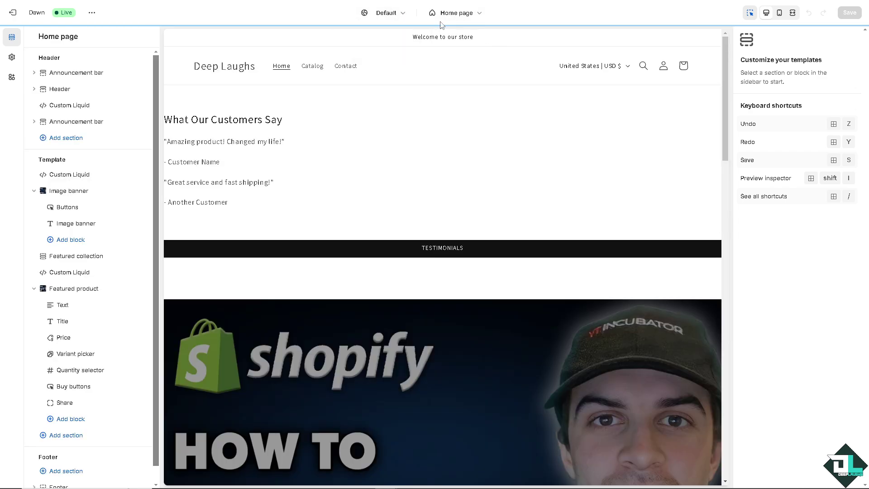
pyautogui.click(452, 14)
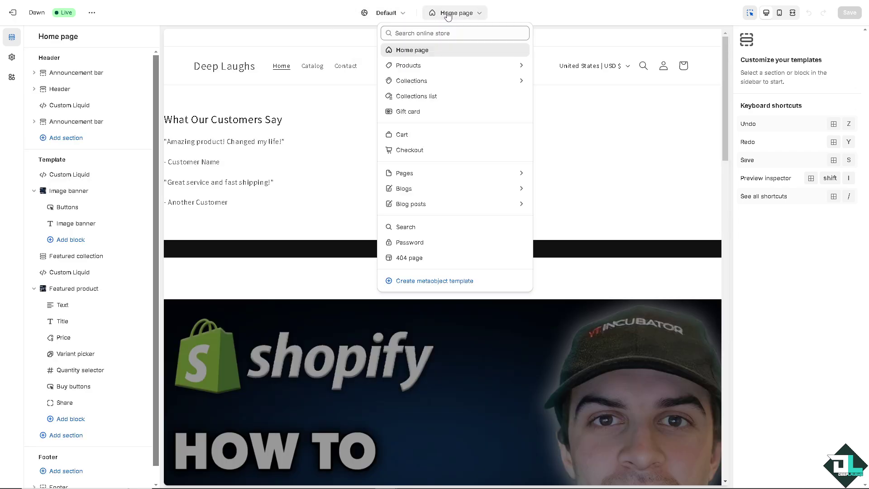
pyautogui.click(432, 32)
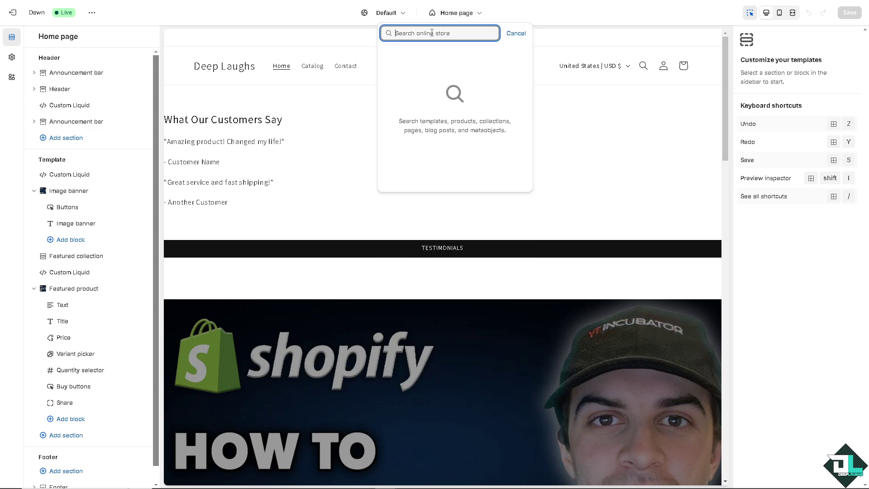
pyautogui.write('Password')
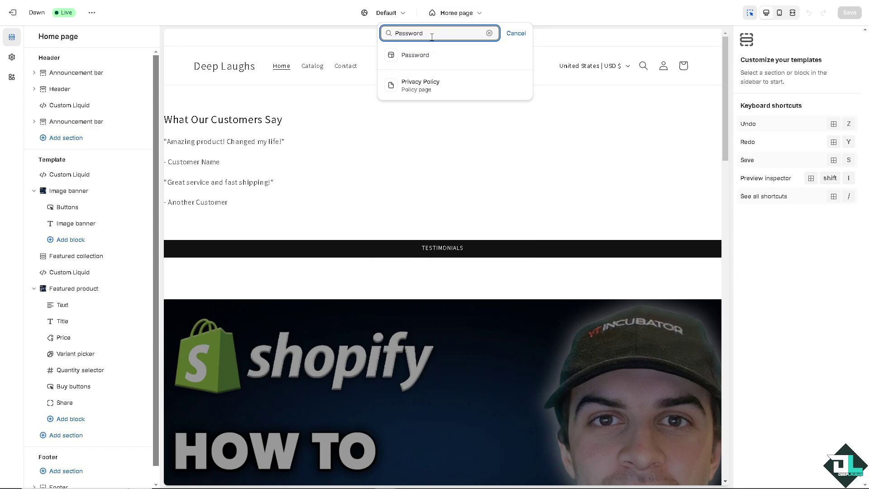
pyautogui.click(425, 56)
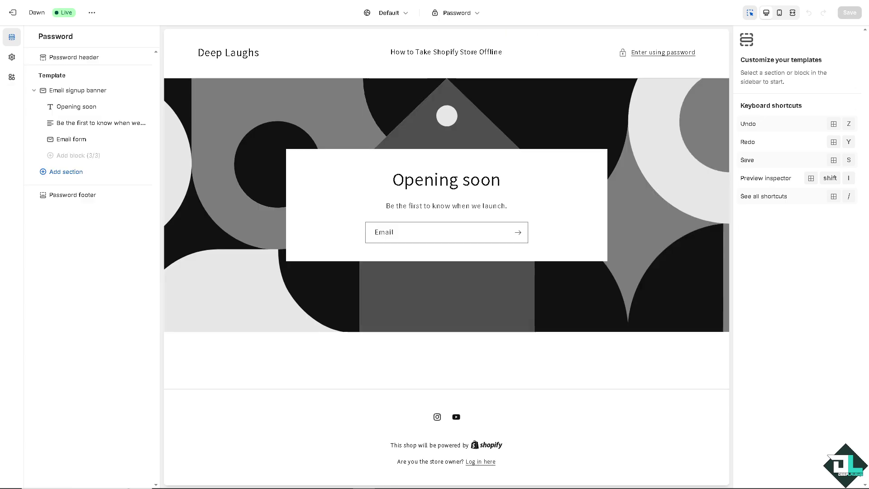
# Step: Set the Email signup banner background to the how_to_customize_password_page_on_shopify image
pyautogui.click(86, 59)
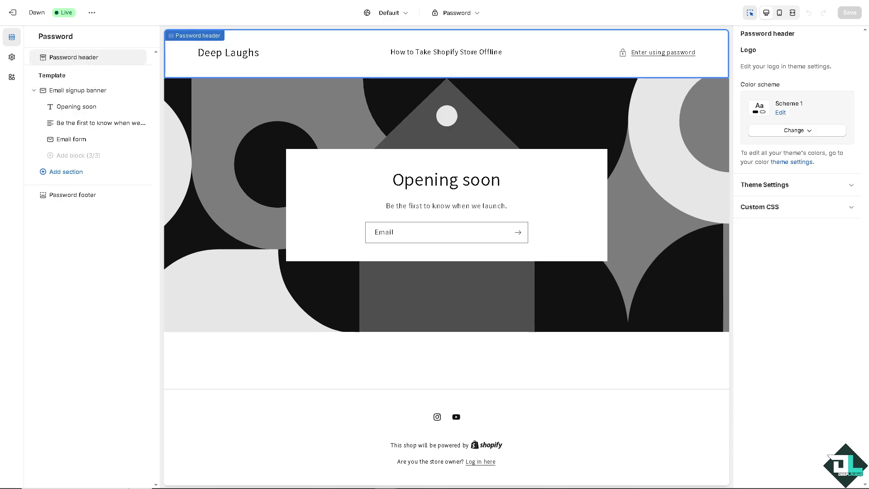
pyautogui.click(226, 222)
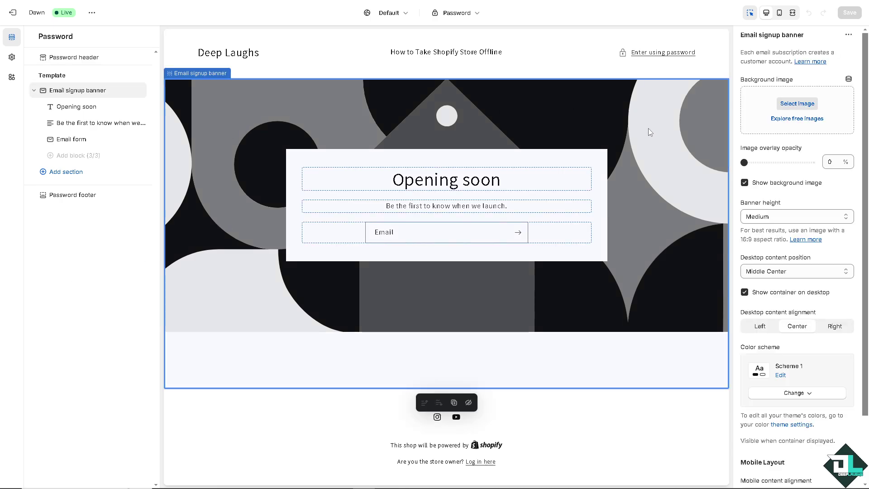
pyautogui.click(798, 103)
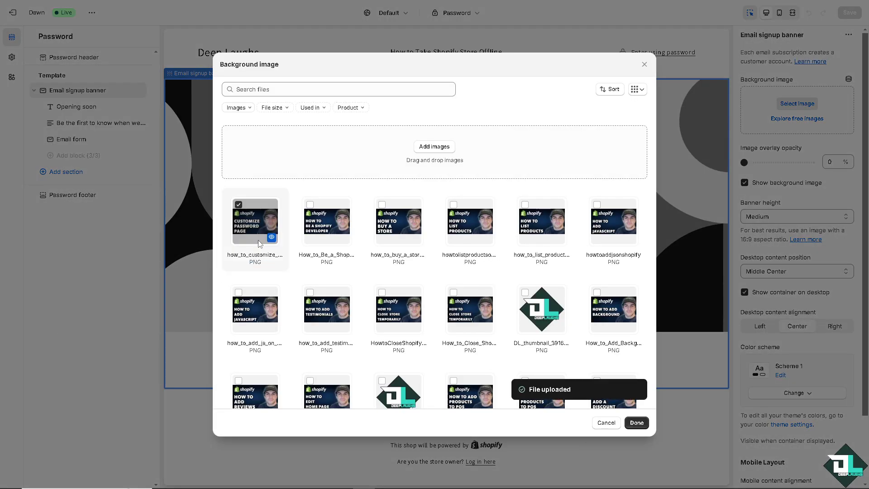
pyautogui.click(637, 423)
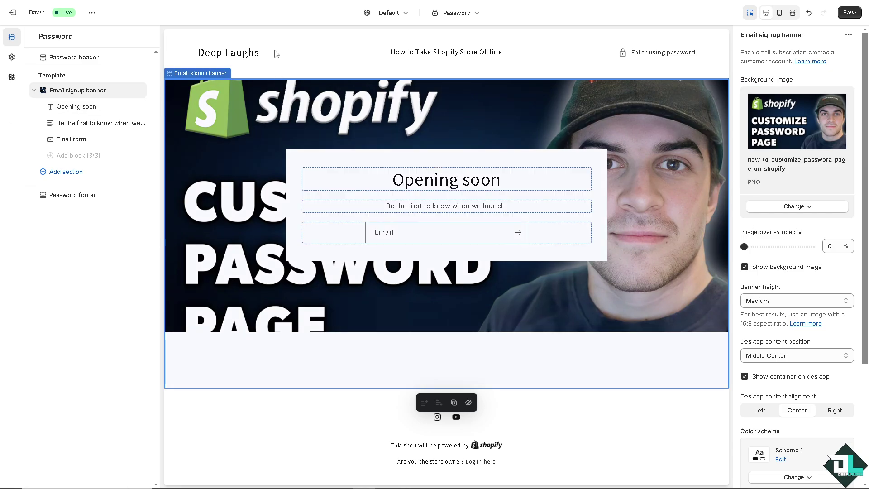
# Step: Apply color Scheme 4 to the Password header for a dark background
pyautogui.click(293, 54)
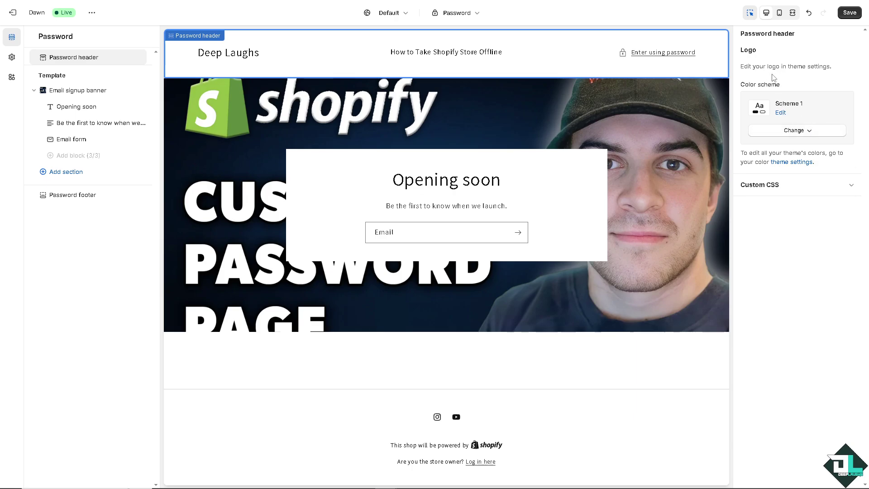
pyautogui.click(804, 132)
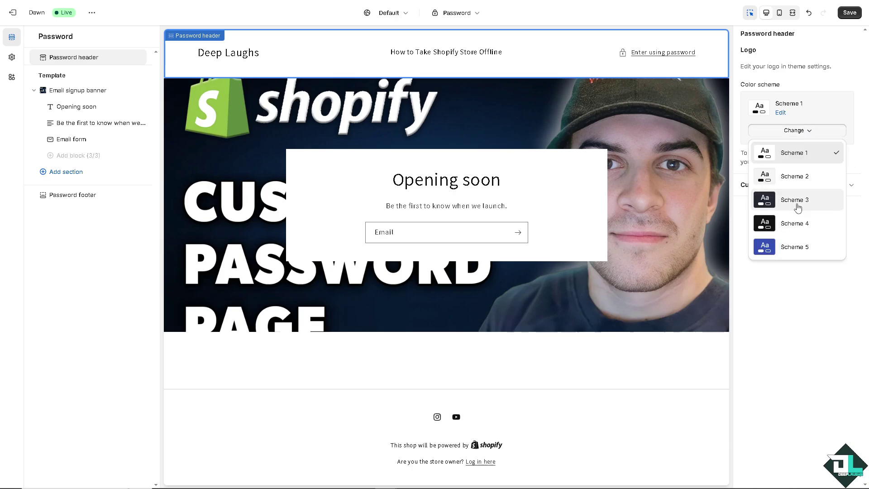
pyautogui.click(800, 223)
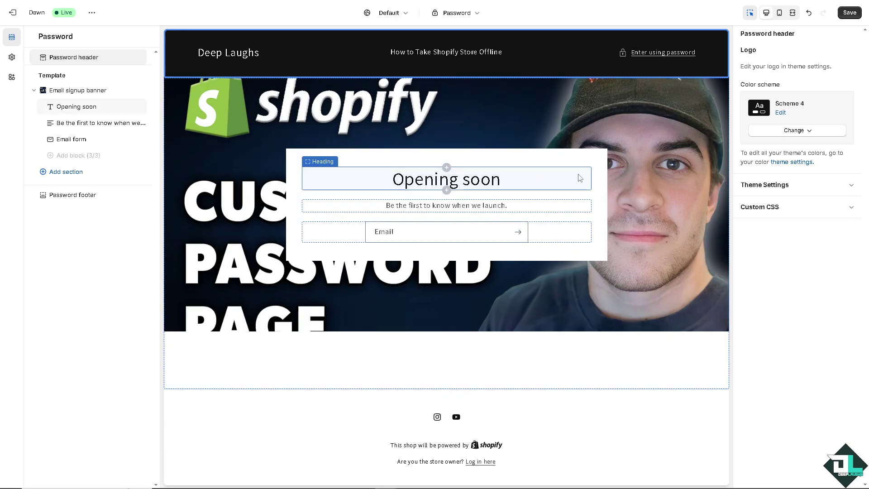
# Step: Delete the Opening soon heading, Be the first to know text and email form blocks
pyautogui.rightClick(544, 157)
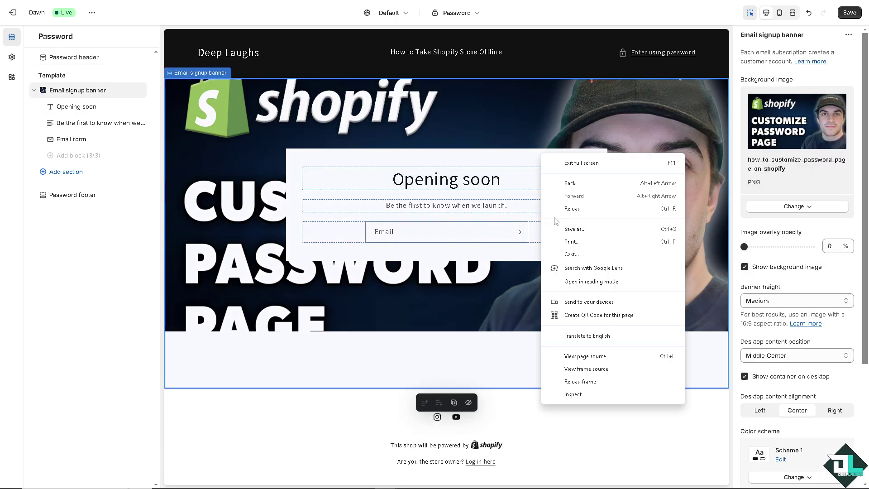
pyautogui.click(461, 257)
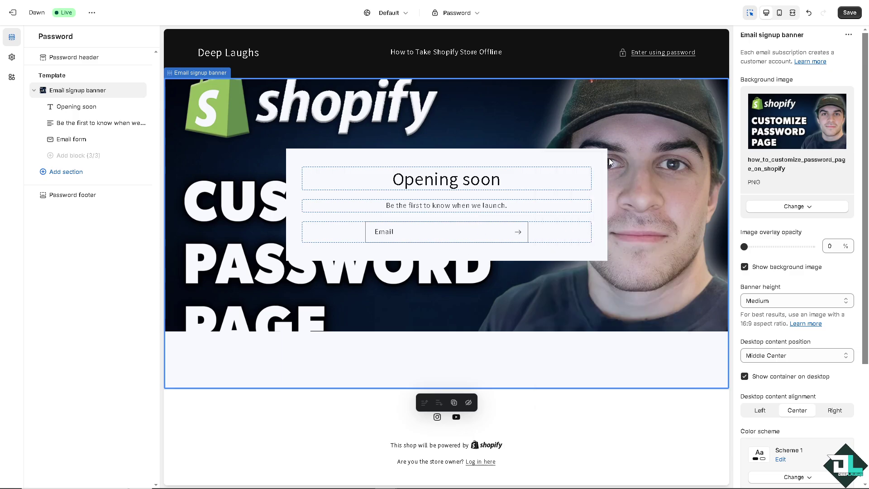
pyautogui.click(128, 107)
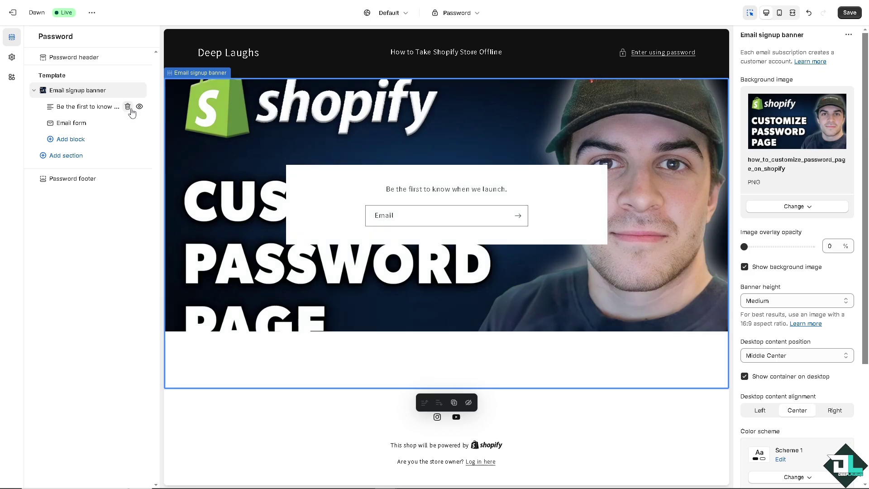
pyautogui.click(128, 108)
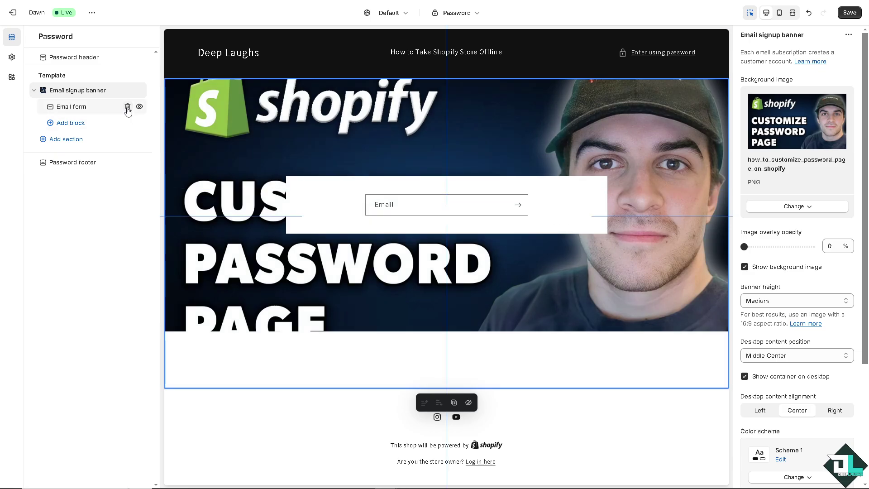
pyautogui.click(129, 108)
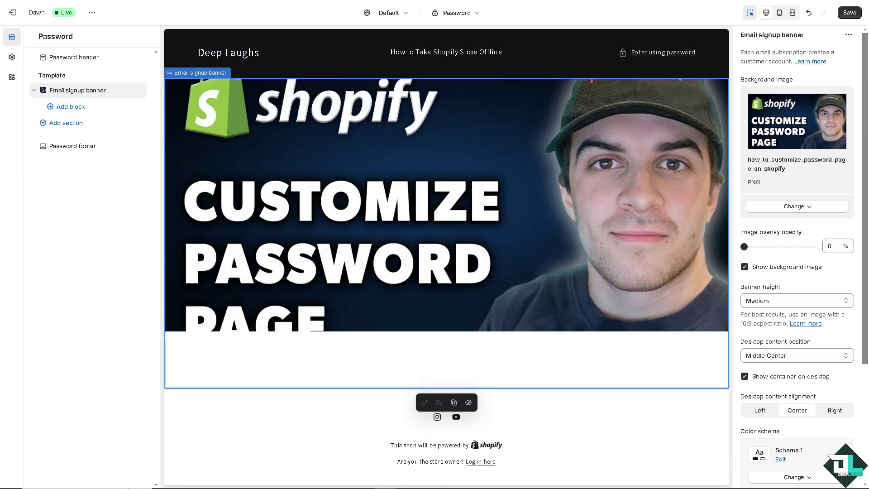
pyautogui.click(543, 52)
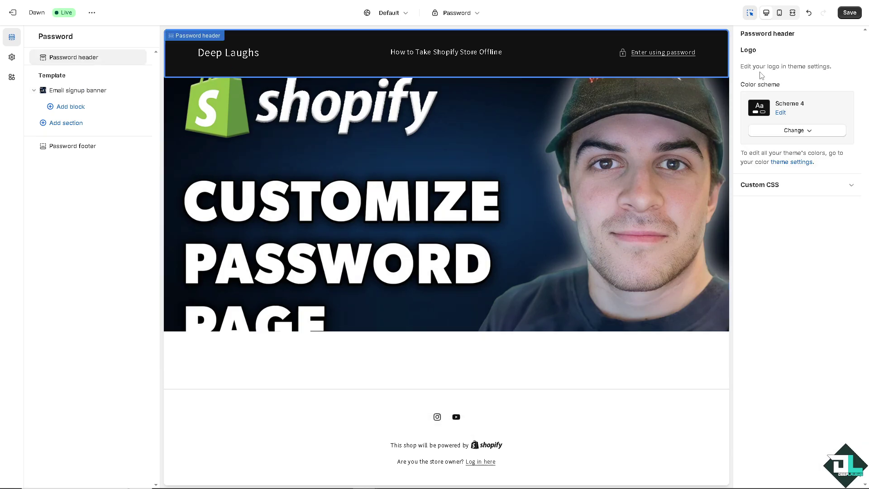
# Step: Test the password entry link in the mobile preview, then save the password page
pyautogui.click(780, 13)
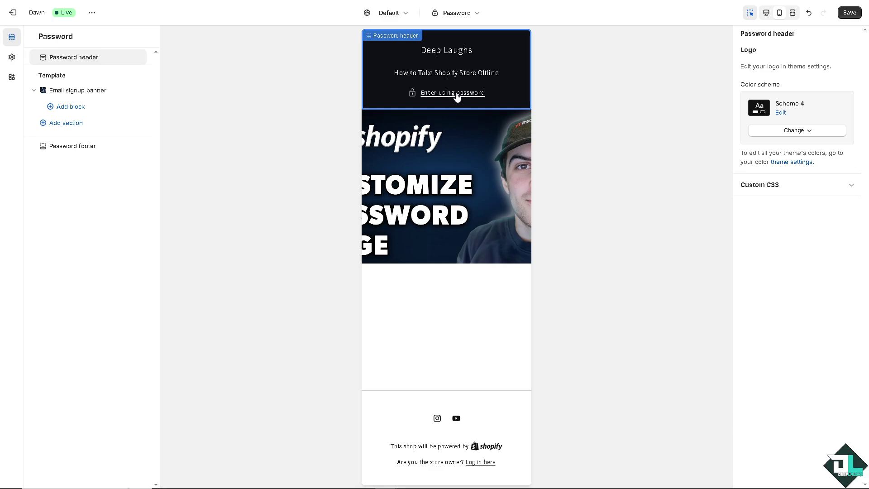
pyautogui.click(457, 94)
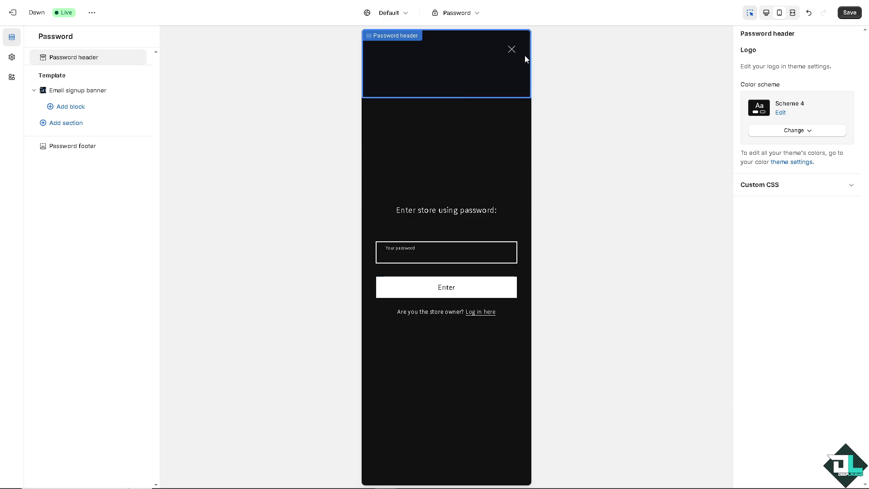
pyautogui.click(512, 49)
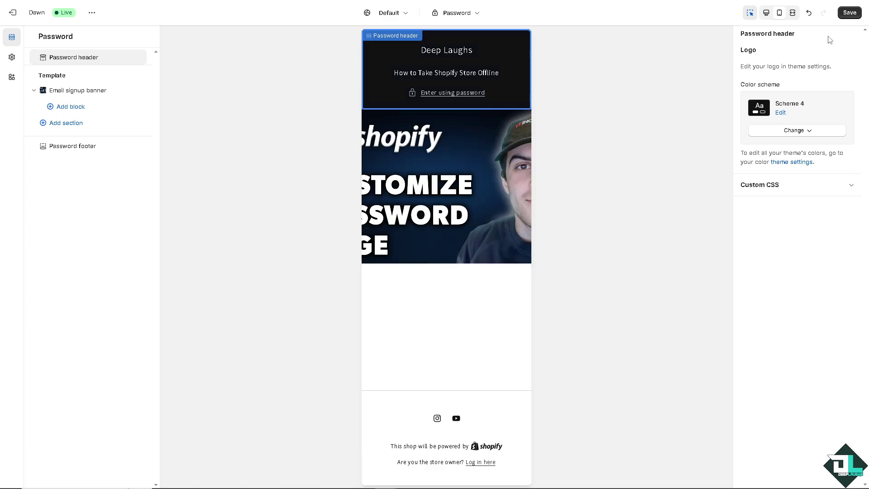
pyautogui.click(853, 13)
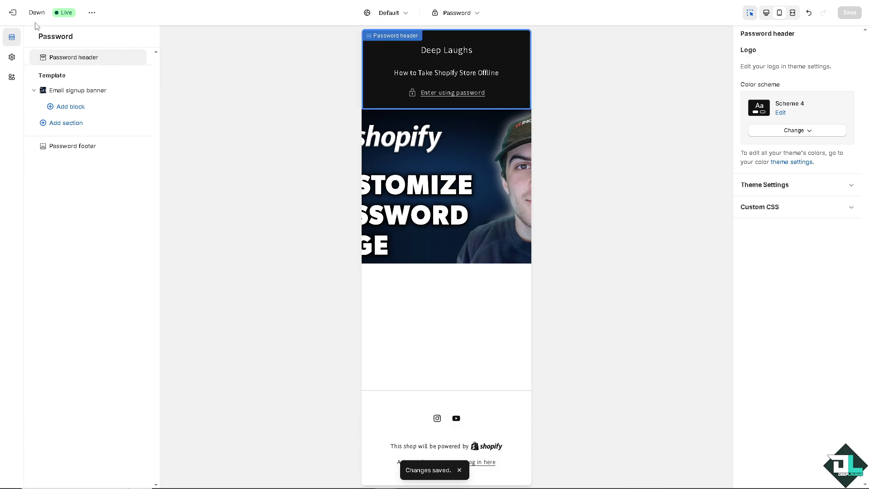
# Step: Leave the theme editor and search Apps for 'Section Store'
pyautogui.click(13, 13)
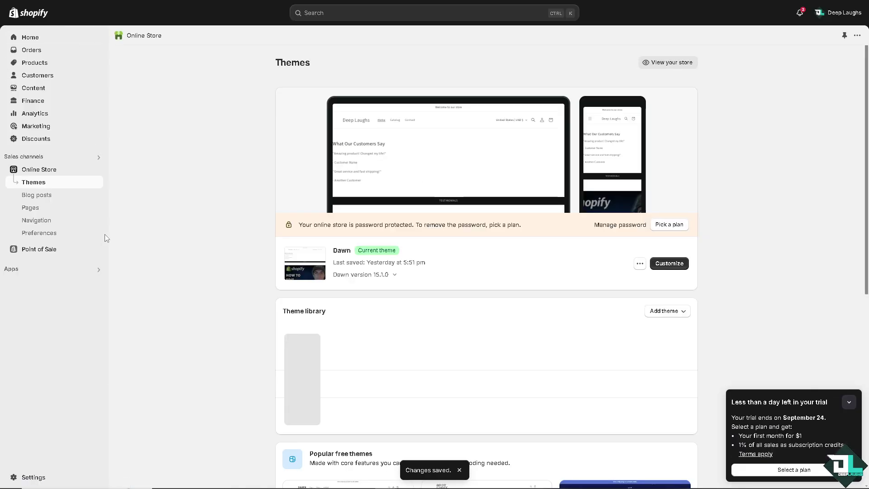
pyautogui.click(62, 268)
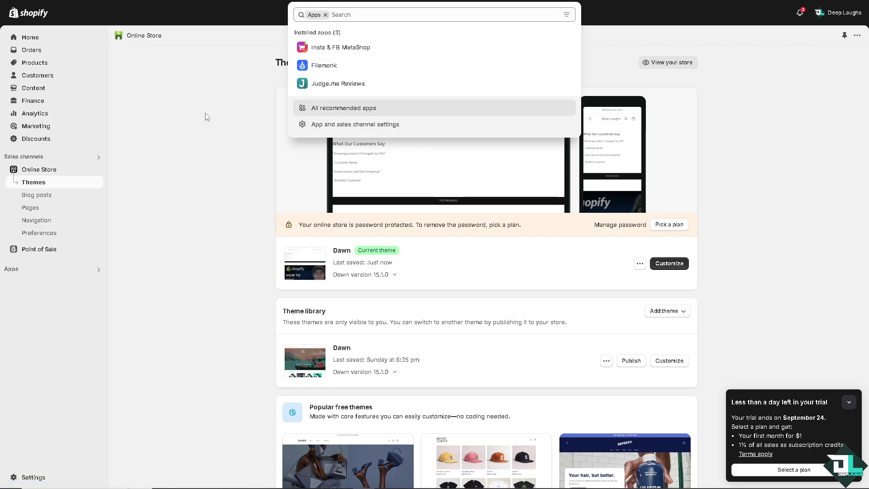
pyautogui.write('Secti')
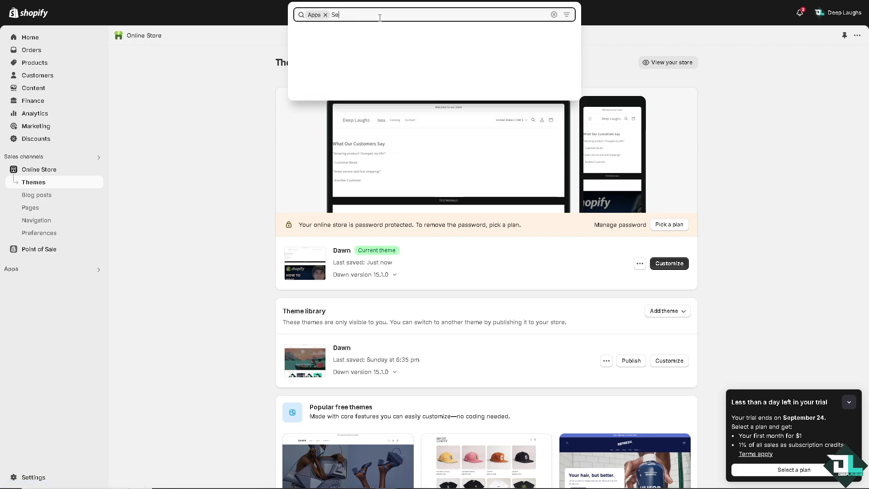
pyautogui.write('on Store')
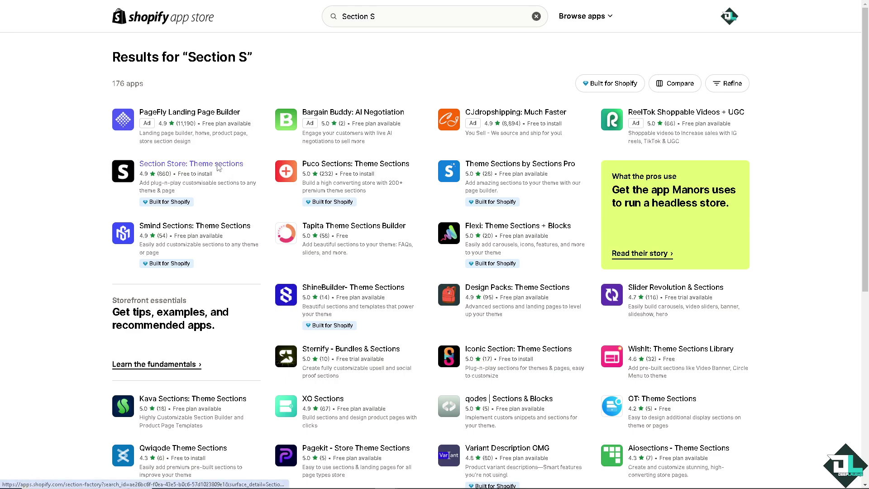
# Step: Open the Section Store: Theme sections listing and scroll through its description
pyautogui.click(218, 167)
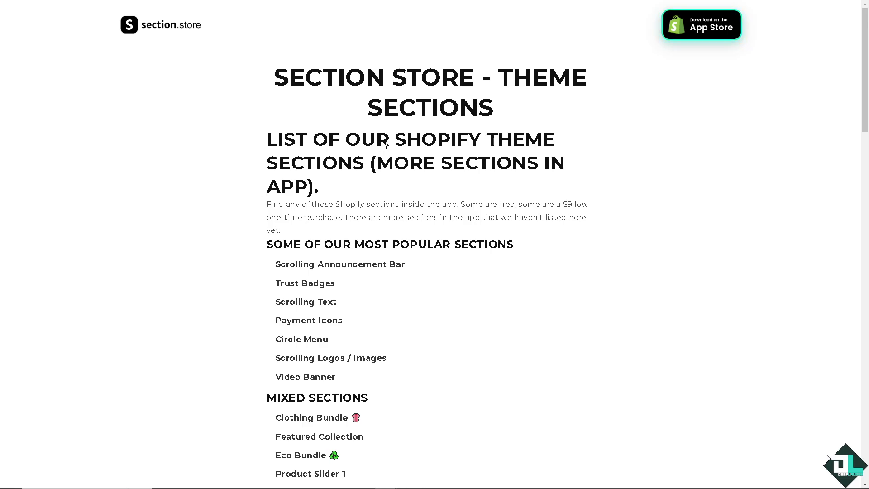
pyautogui.scroll(-2, 388, 204)
pyautogui.scroll(-15, 354, 208)
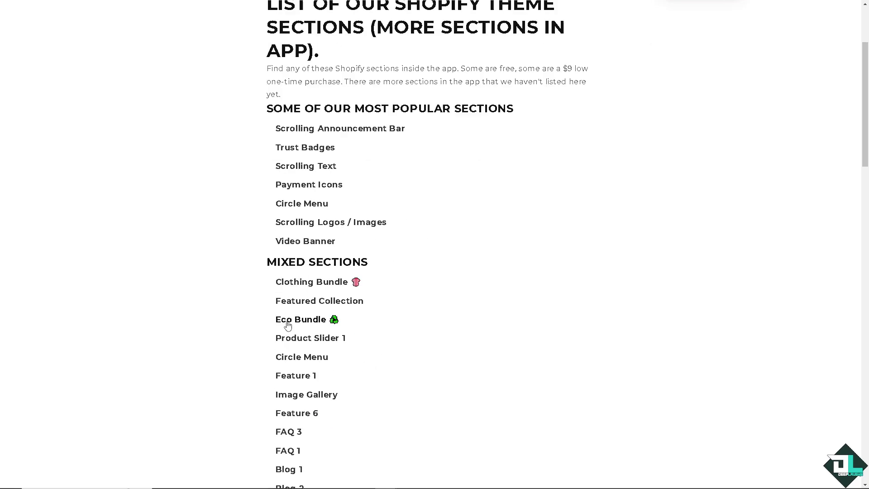
pyautogui.scroll(-7, 336, 312)
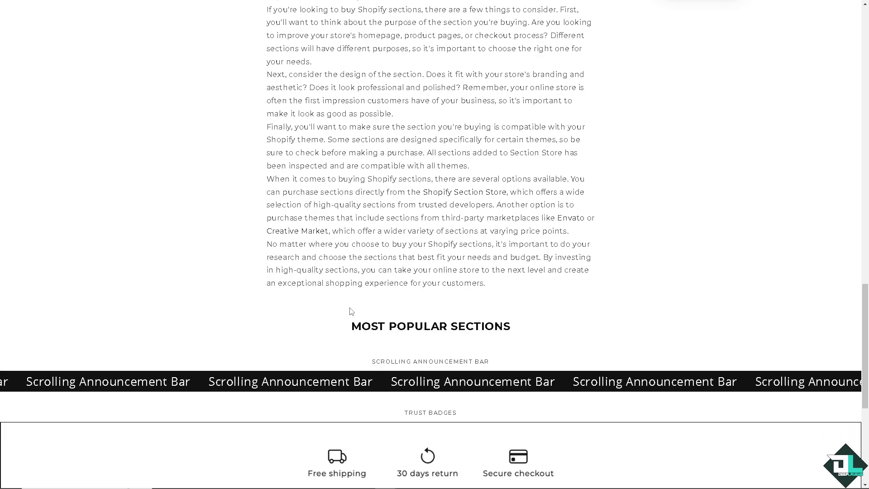
pyautogui.scroll(-6, 352, 312)
pyautogui.scroll(20, 350, 312)
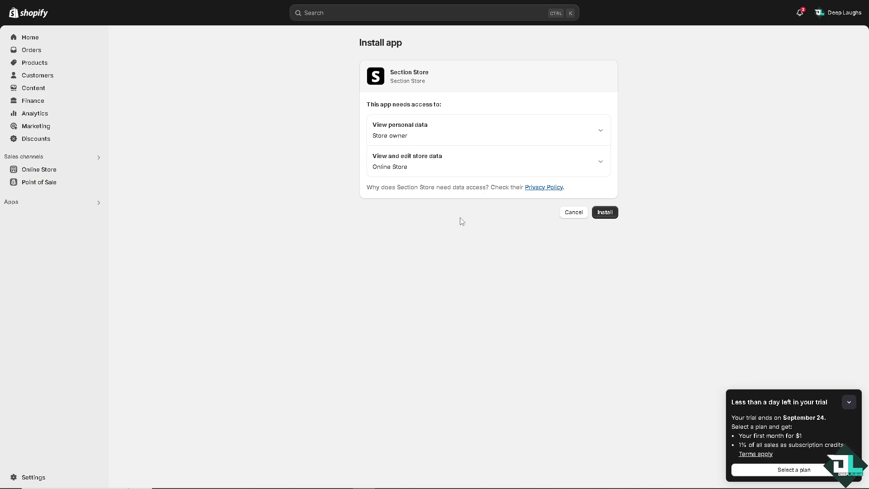
# Step: Approve the Section Store app installation to reach its My sections page
pyautogui.click(607, 213)
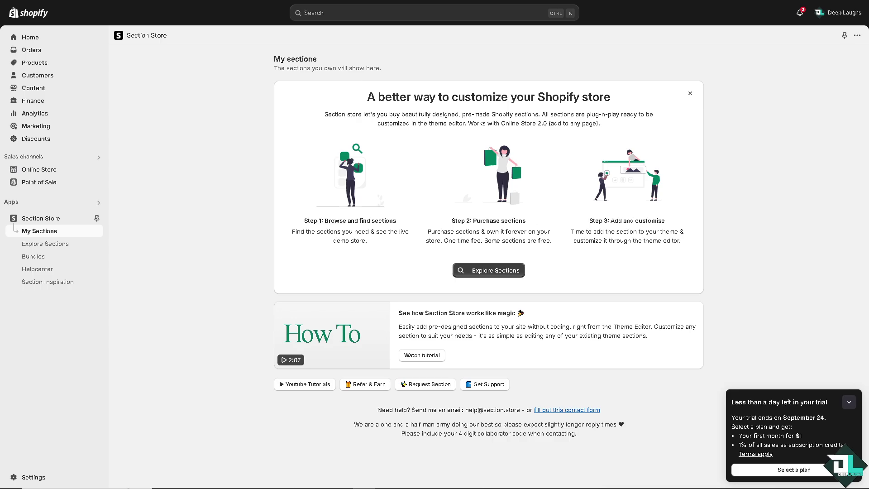
# Step: Browse Section Store's Explore Sections catalog down to the Free row with Feature #1
pyautogui.click(491, 272)
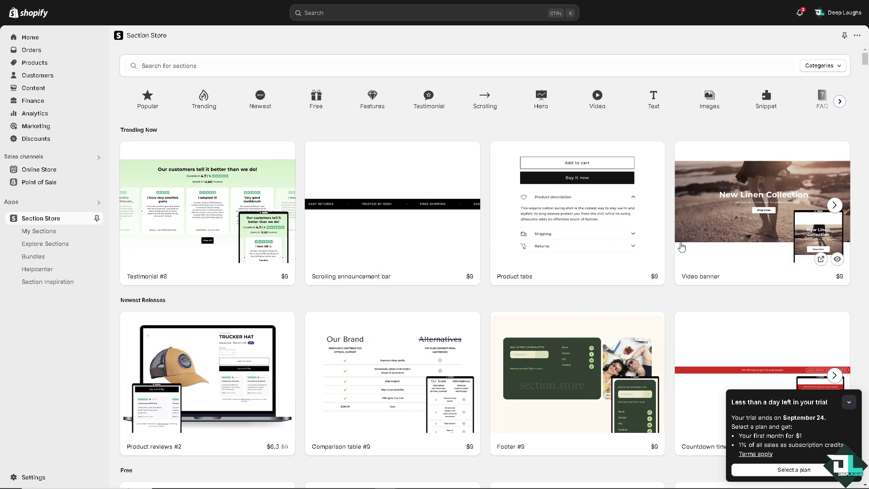
pyautogui.scroll(-5, 603, 254)
pyautogui.scroll(-2, 602, 261)
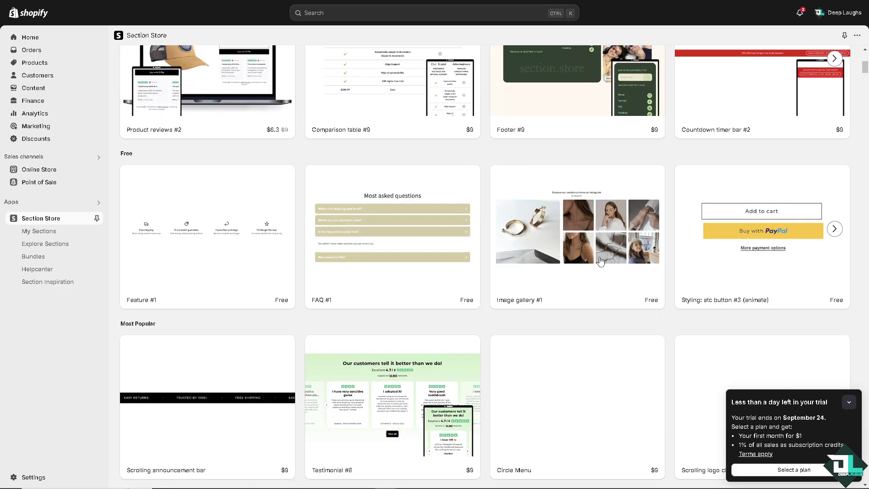
pyautogui.scroll(-3, 588, 263)
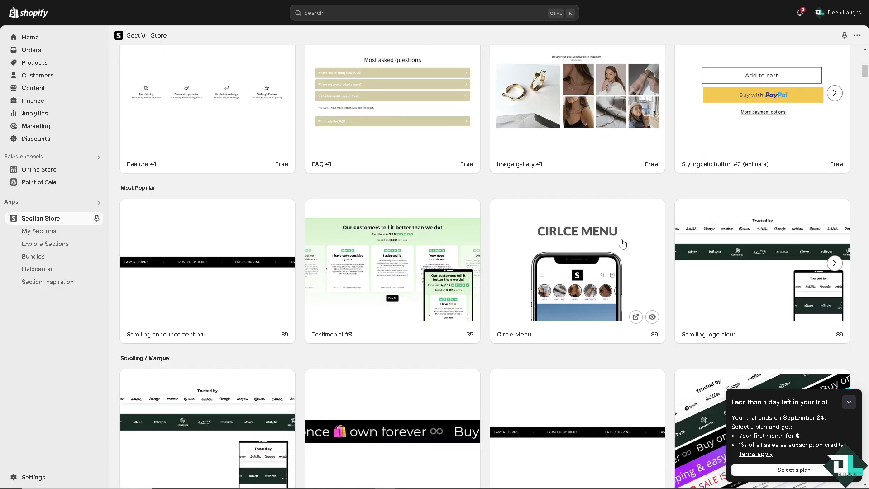
pyautogui.scroll(-1, 598, 240)
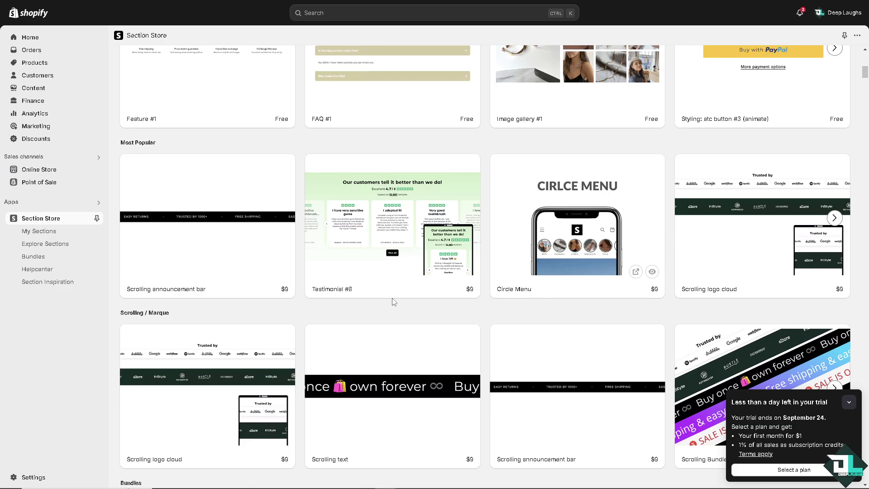
pyautogui.moveTo(284, 293)
pyautogui.scroll(-5, 517, 297)
pyautogui.scroll(-1, 516, 297)
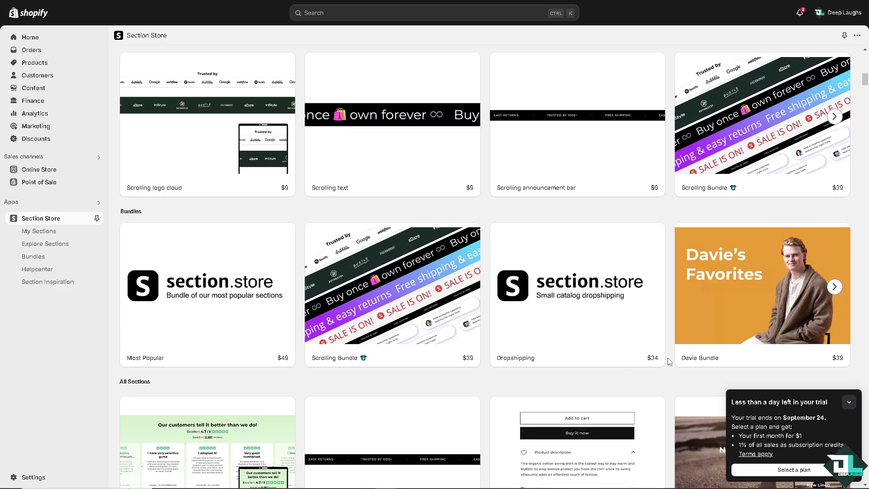
pyautogui.scroll(-6, 548, 322)
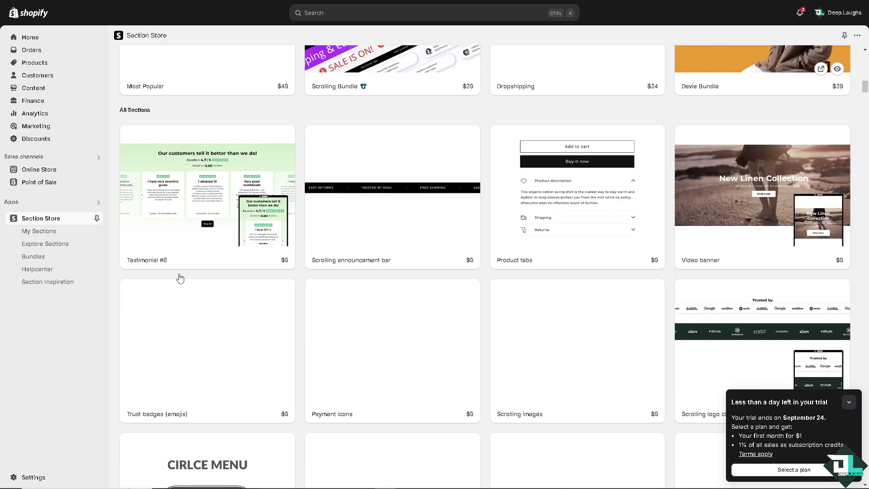
pyautogui.scroll(16, 249, 297)
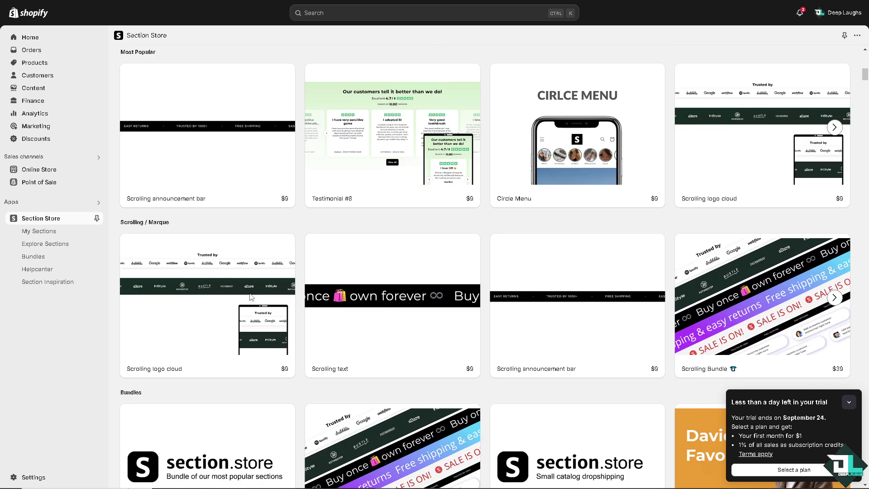
pyautogui.scroll(3, 251, 296)
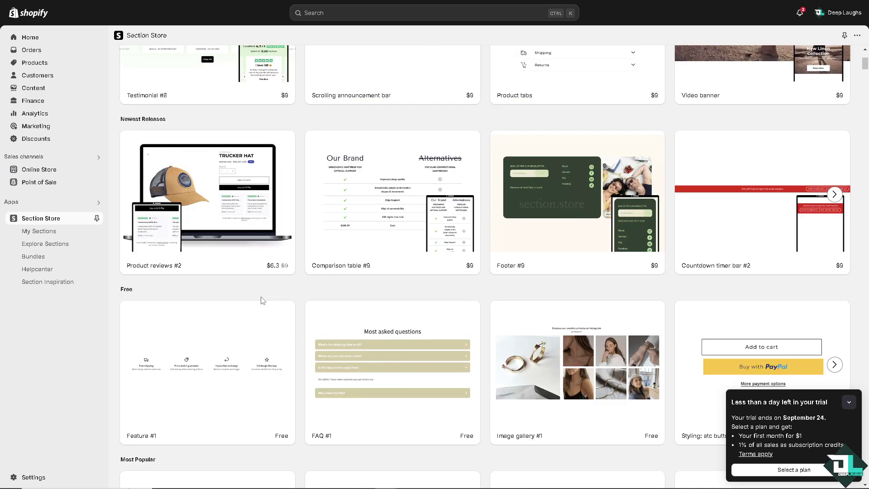
pyautogui.scroll(2, 262, 301)
pyautogui.scroll(2, 268, 298)
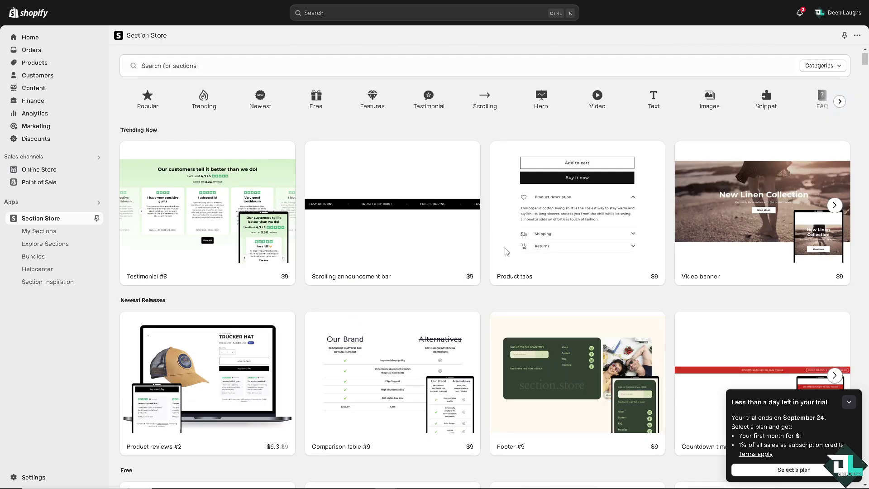
pyautogui.scroll(-5, 535, 252)
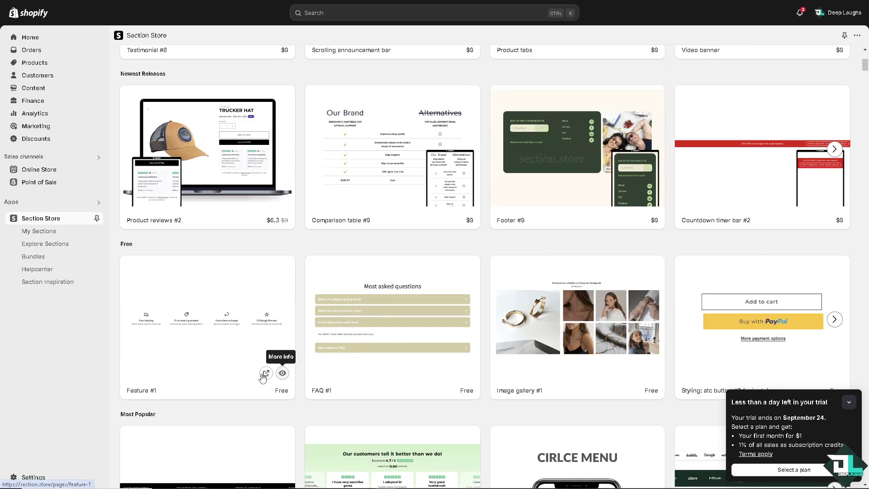
pyautogui.click(266, 374)
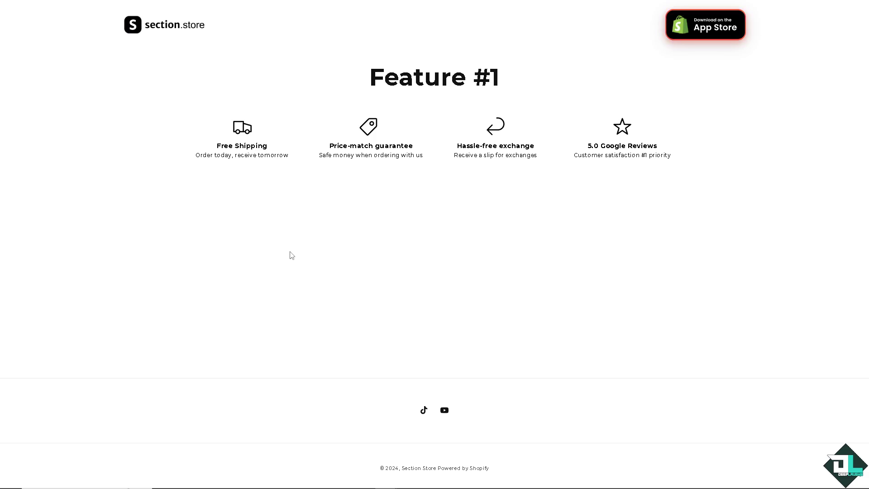
pyautogui.hotkey('ctrl', 'w')
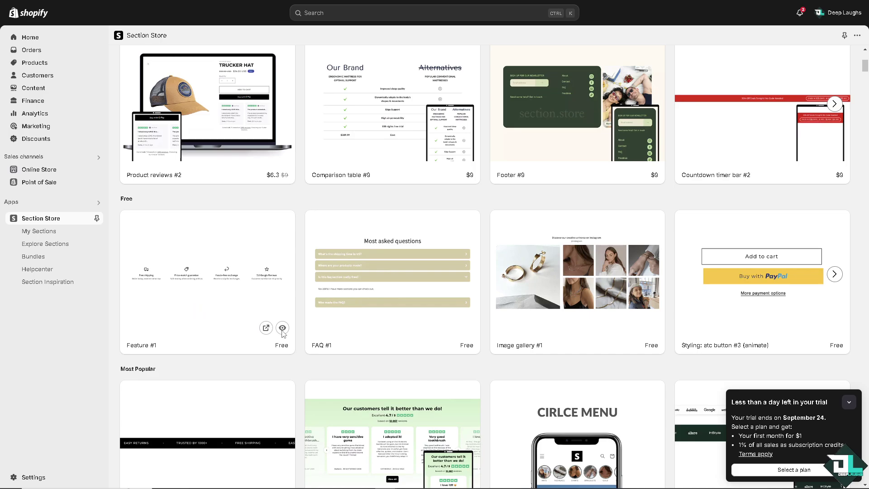
# Step: Claim Feature #1 as a free section from its details, then close them
pyautogui.click(266, 330)
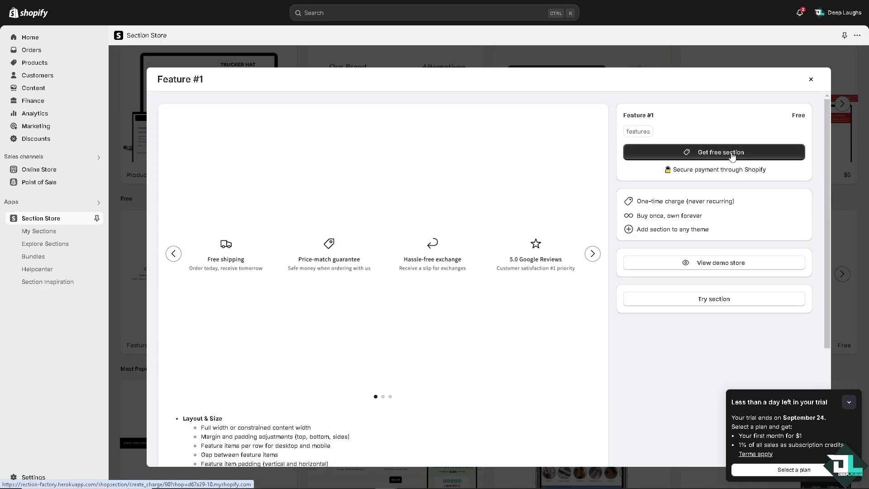
pyautogui.click(732, 154)
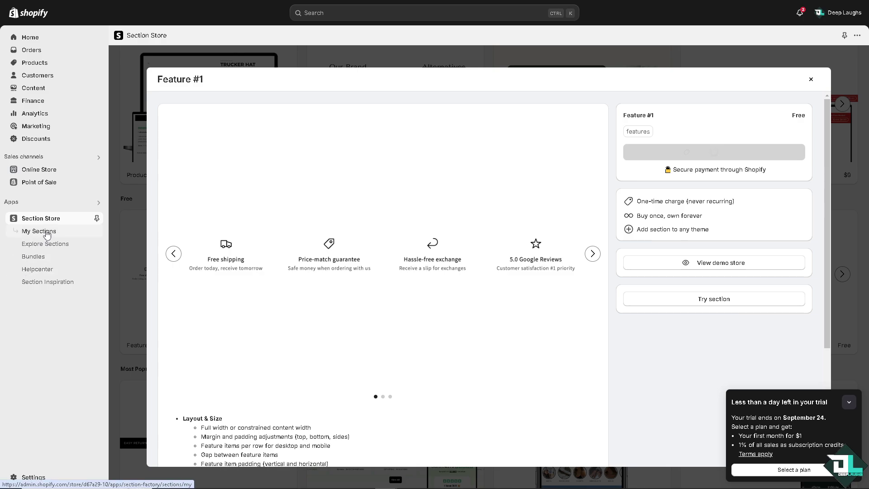
pyautogui.click(812, 79)
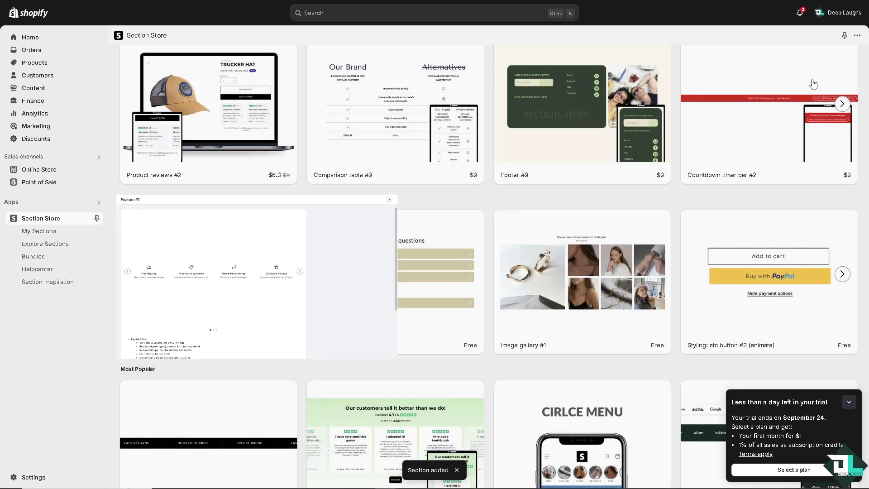
# Step: Add Feature #1 from My sections to the unpublished Dawn theme, then view Online Store themes
pyautogui.click(69, 234)
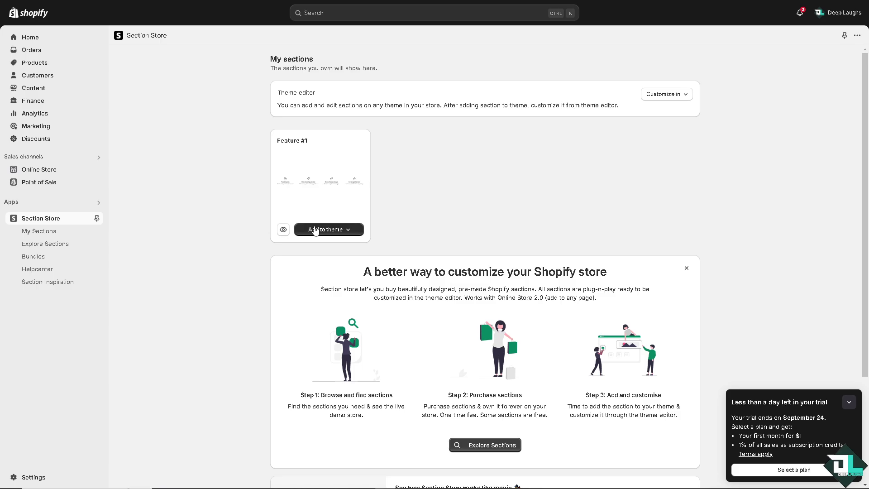
pyautogui.click(677, 96)
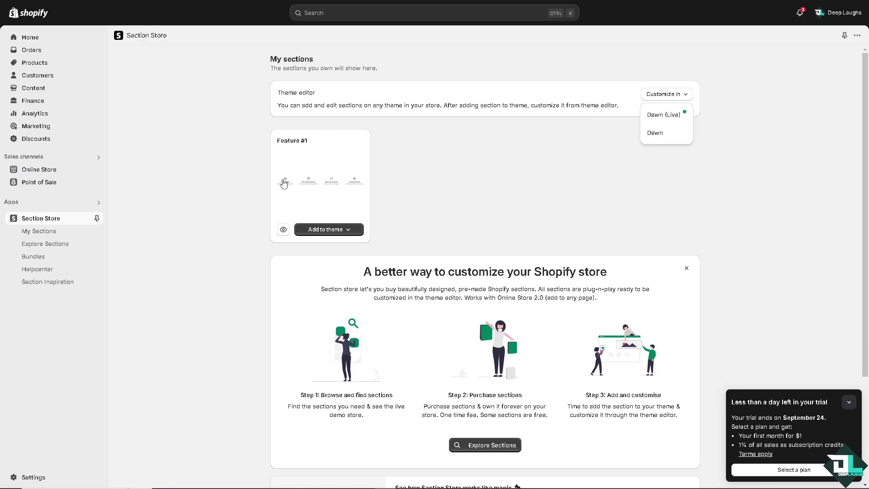
pyautogui.click(322, 230)
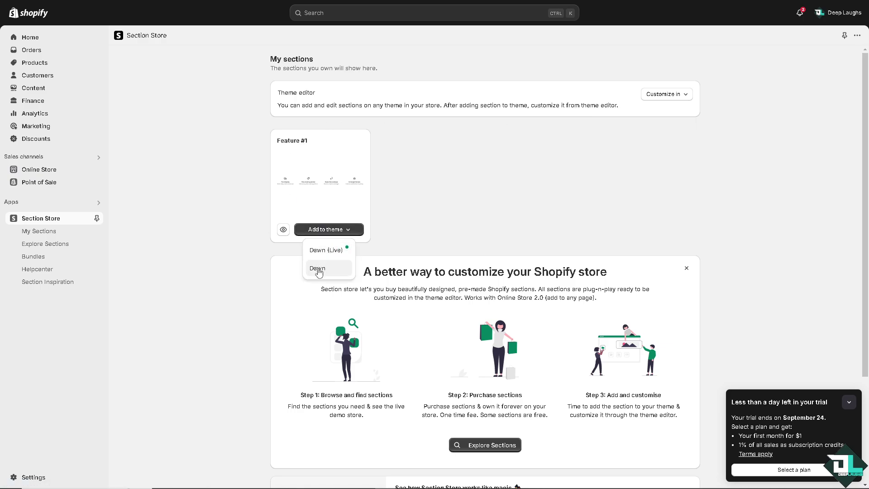
pyautogui.click(317, 268)
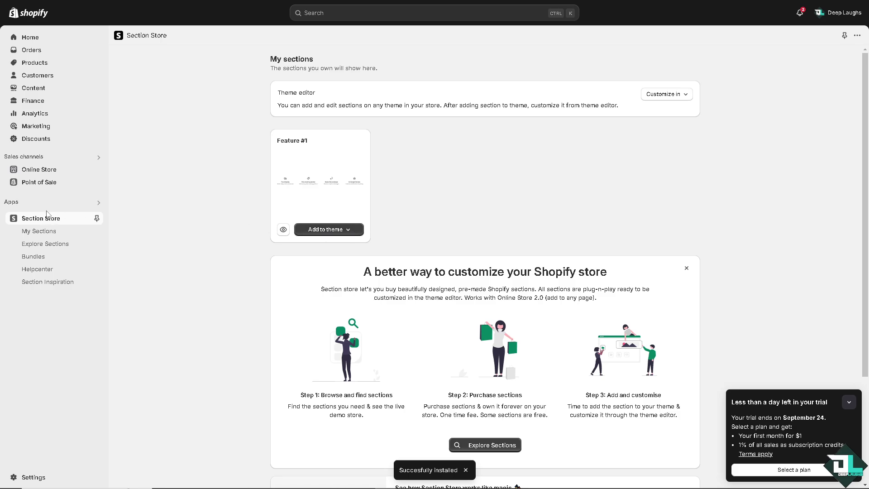
pyautogui.click(51, 172)
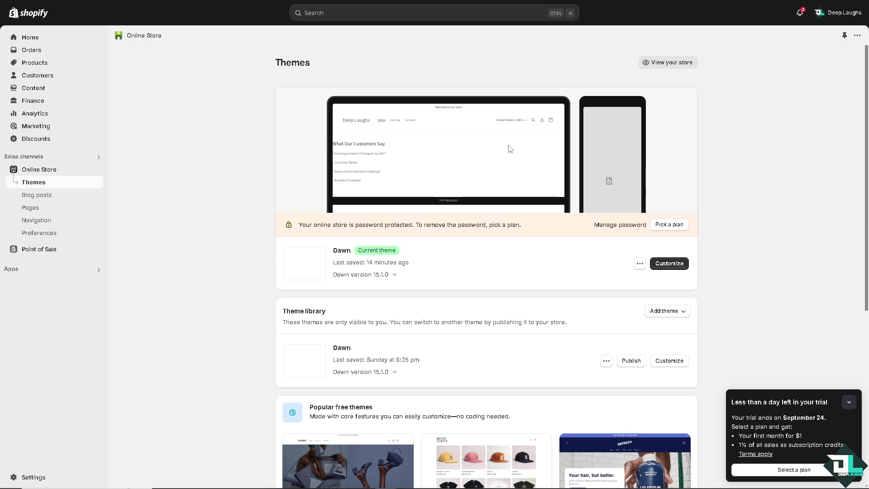
pyautogui.click(677, 68)
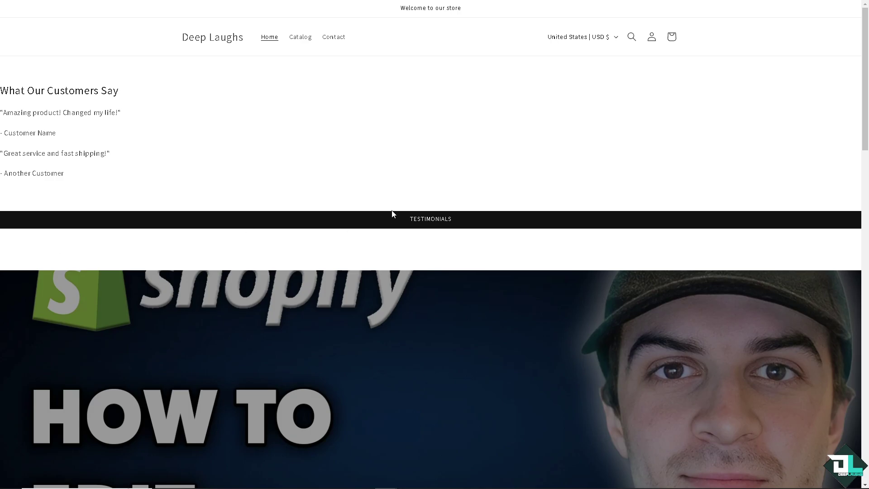
pyautogui.scroll(-10, 182, 128)
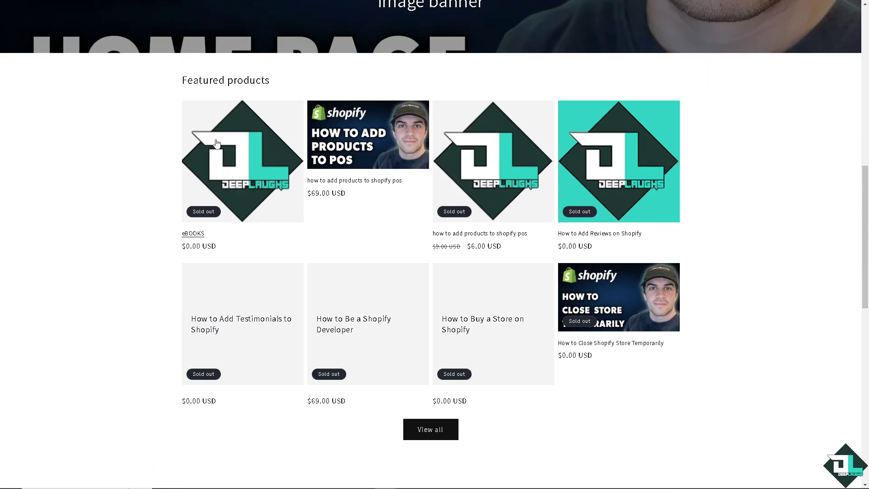
pyautogui.scroll(10, 216, 143)
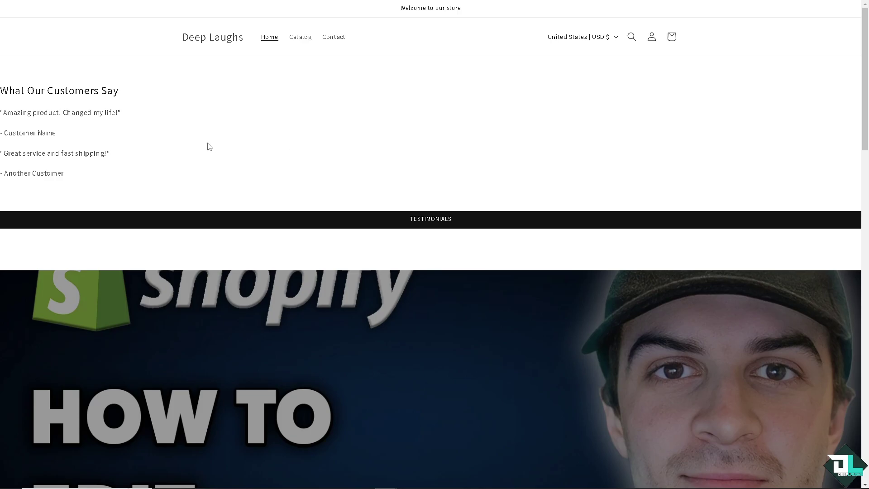
pyautogui.scroll(-15, 230, 143)
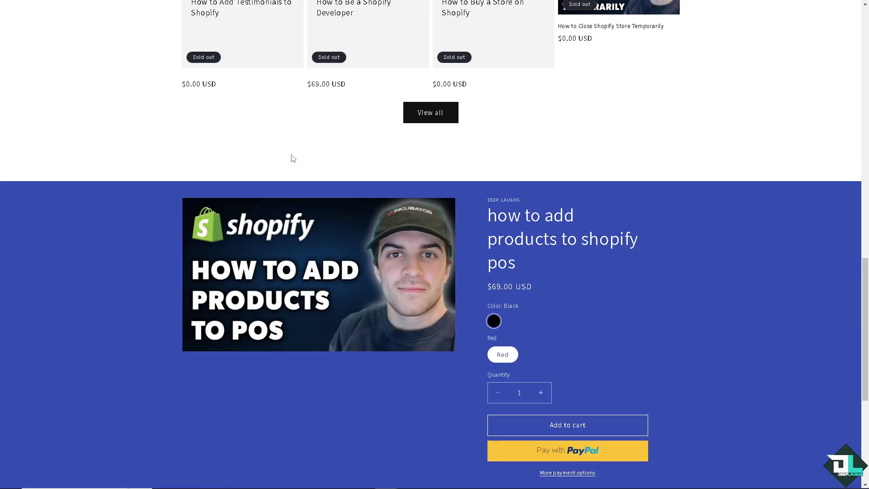
pyautogui.scroll(-6, 523, 205)
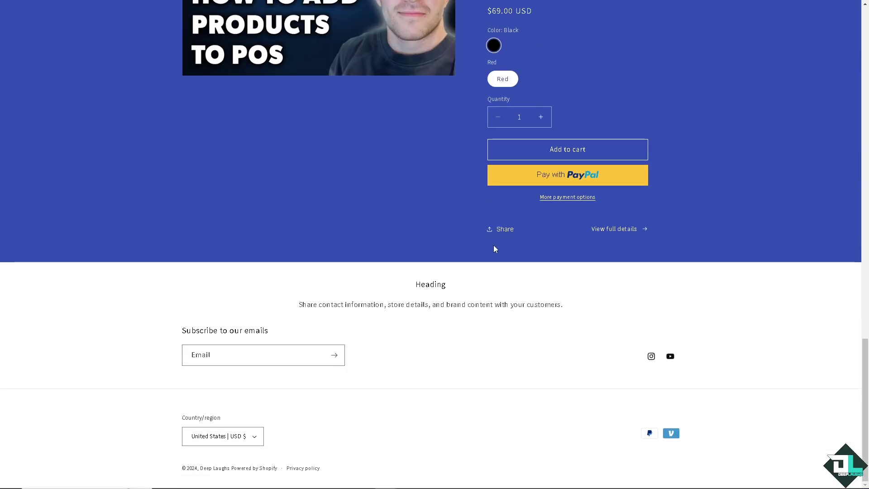
pyautogui.scroll(15, 466, 283)
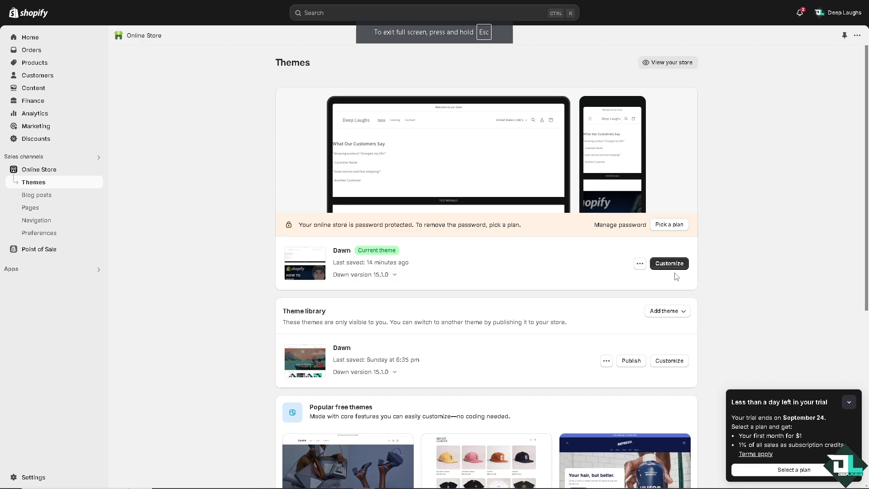
# Step: Customize the live Dawn theme and search its page templates for 'passwo'
pyautogui.click(670, 262)
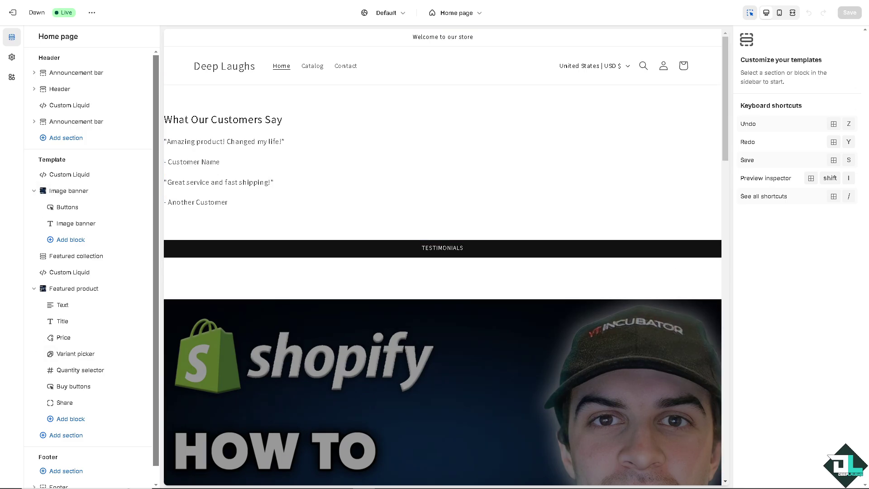
pyautogui.click(455, 12)
pyautogui.click(419, 33)
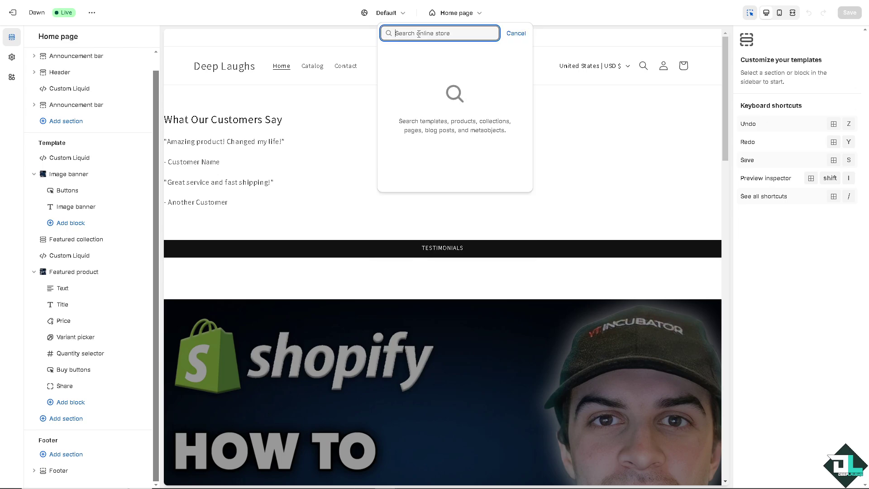
pyautogui.write('pa')
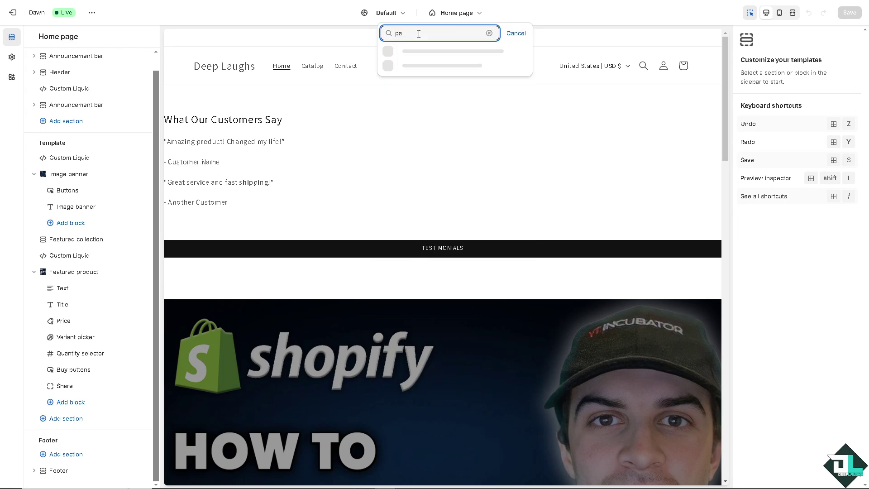
pyautogui.write('ssword')
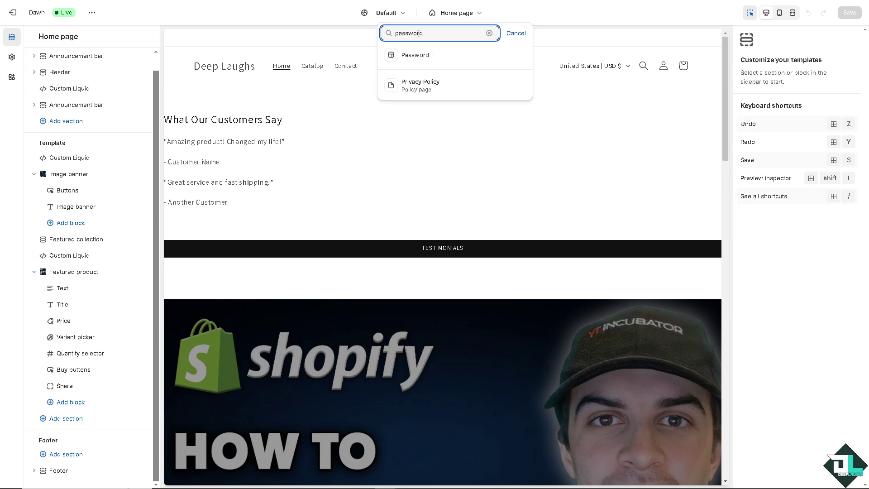
# Step: Open the Password template, select its header, and preview it at mobile then desktop width
pyautogui.click(410, 55)
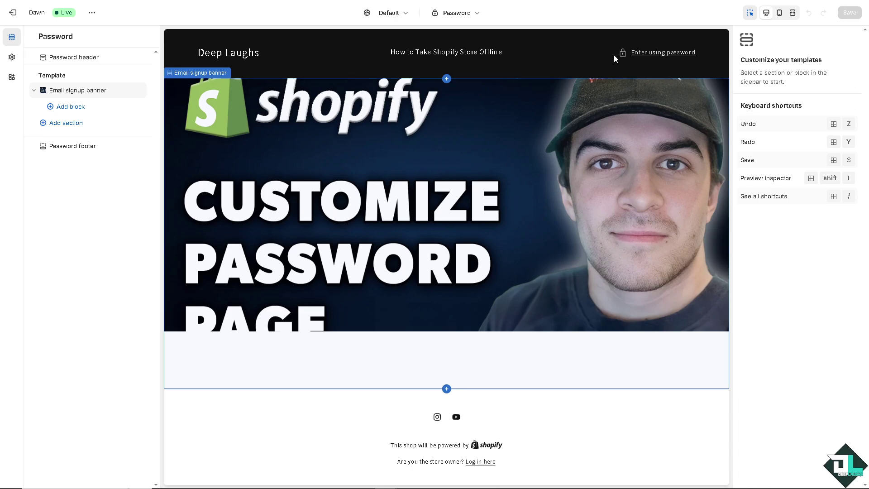
pyautogui.click(642, 54)
pyautogui.click(779, 13)
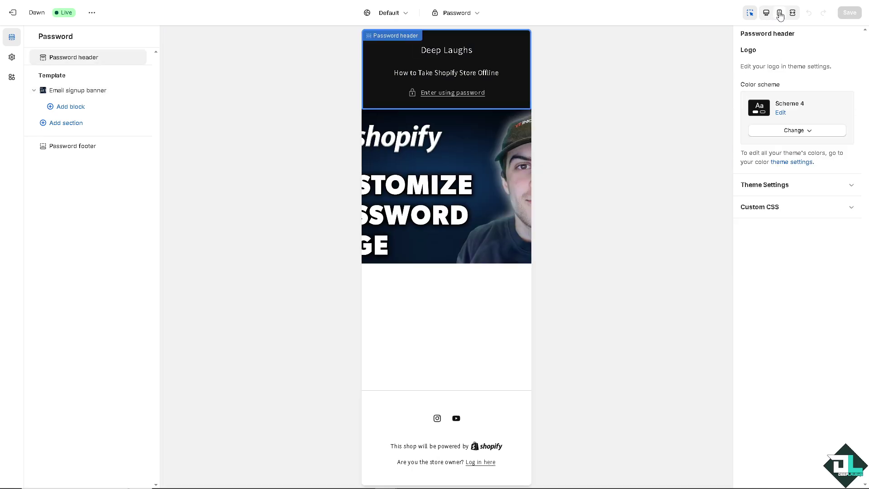
pyautogui.click(767, 13)
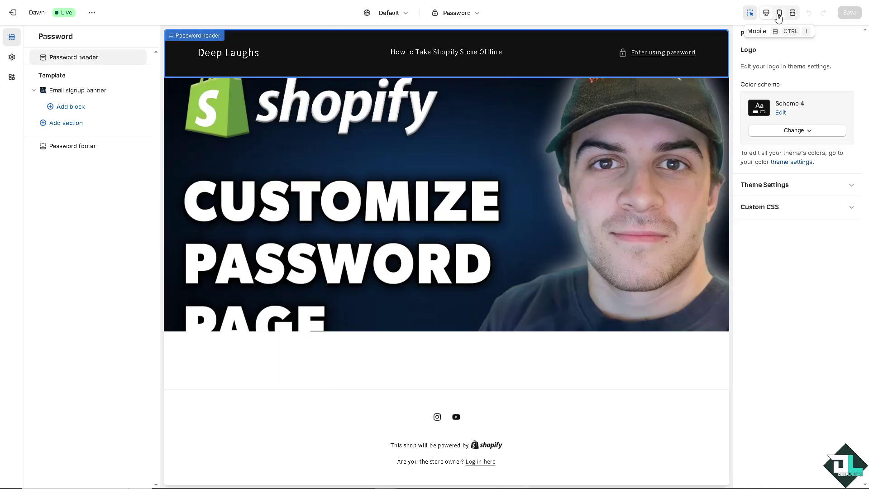